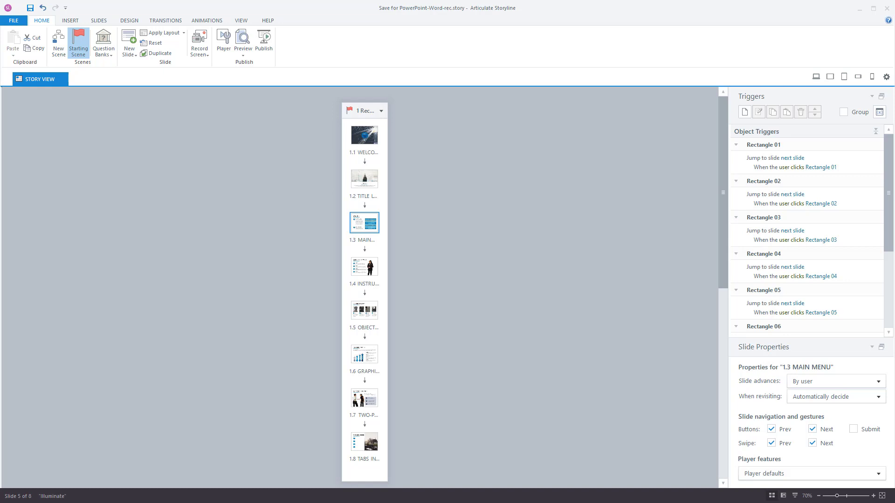
Step: Open the 1.3 Main Menu slide and review the available story size presets, leaving the story size as it is
double_click(377, 227)
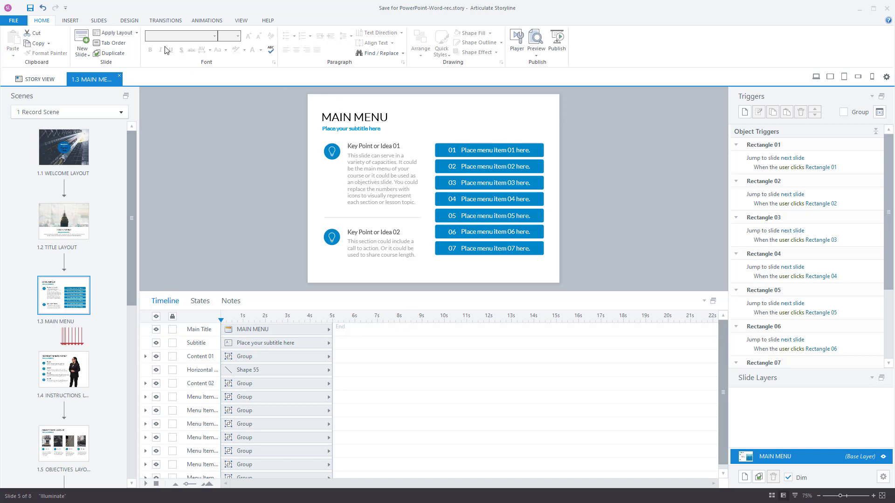
left_click(130, 29)
left_click(130, 22)
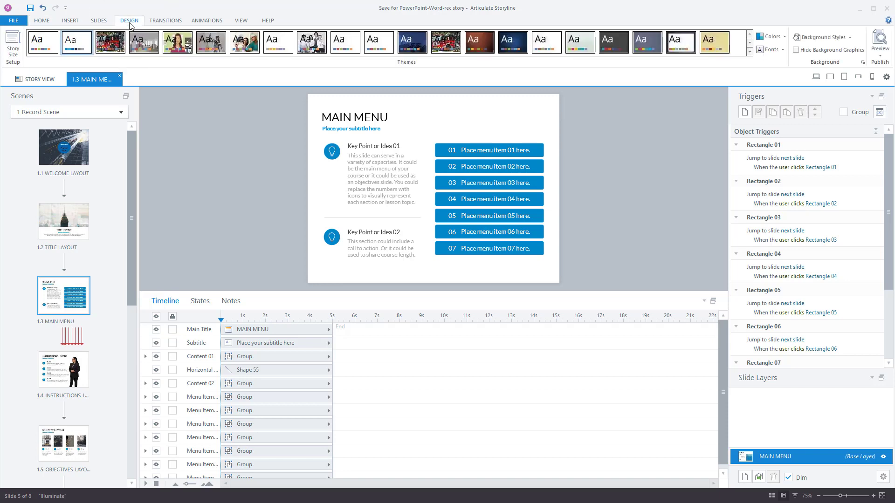
left_click(16, 50)
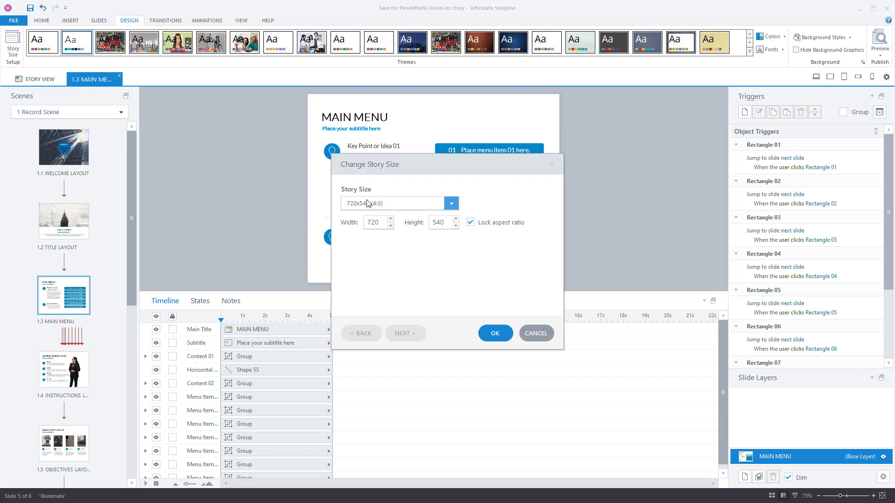
left_click(448, 205)
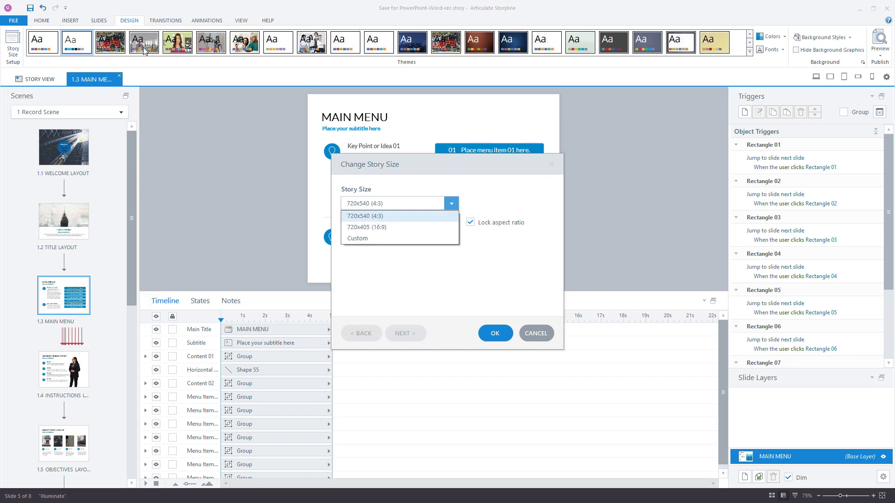
left_click(540, 336)
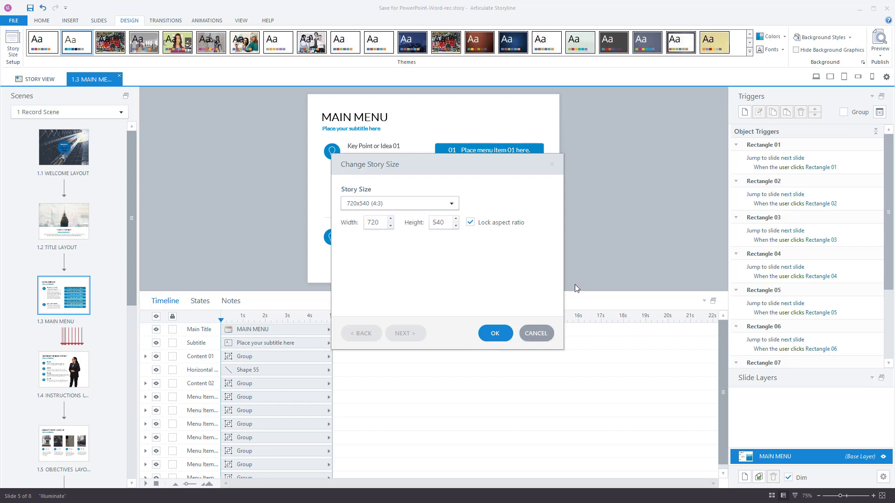
left_click(538, 334)
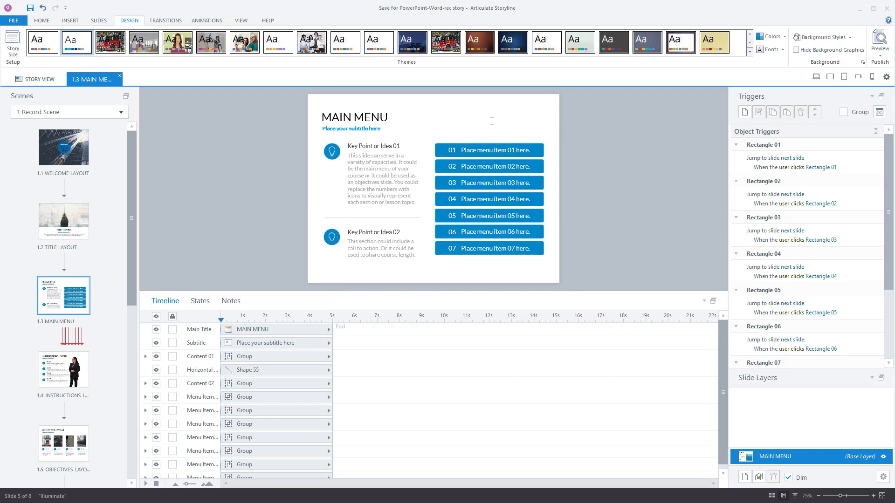
Step: View the 1.1 Welcome Layout slide, and open the 1.7 Two-Person Scenario slide
left_click(83, 160)
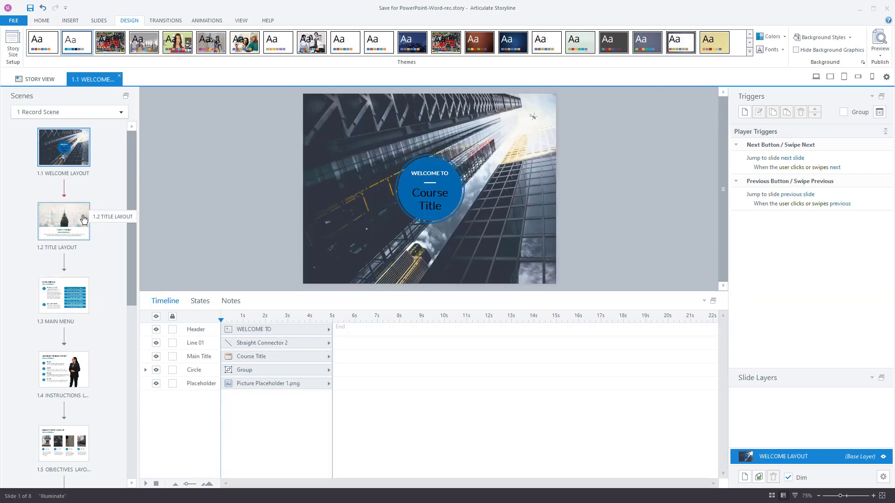
scroll(85, 336, "down", 5)
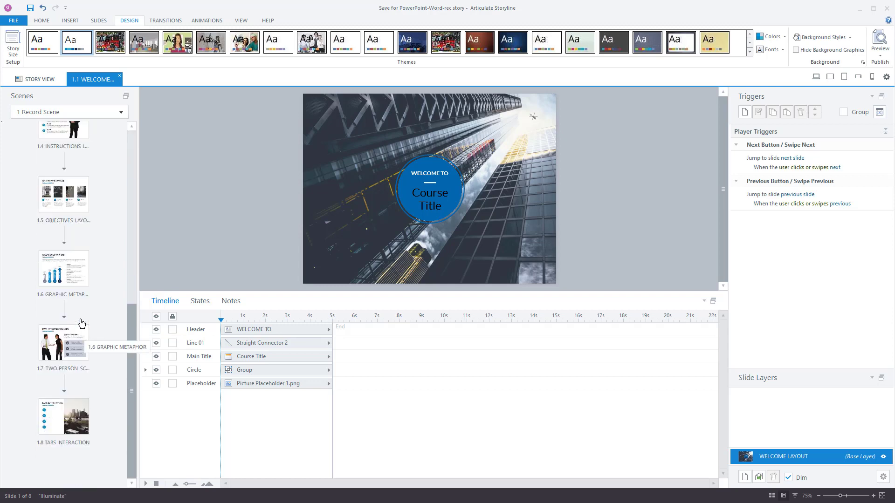
left_click(85, 371)
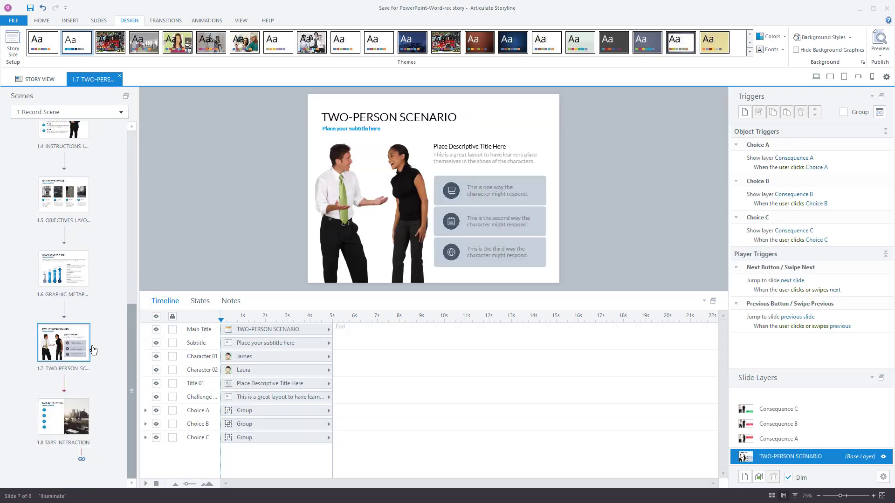
Step: Examine the first choice and the Consequence A, B and C layers of the Two-Person Scenario slide, returning to the base layer
left_click(543, 182)
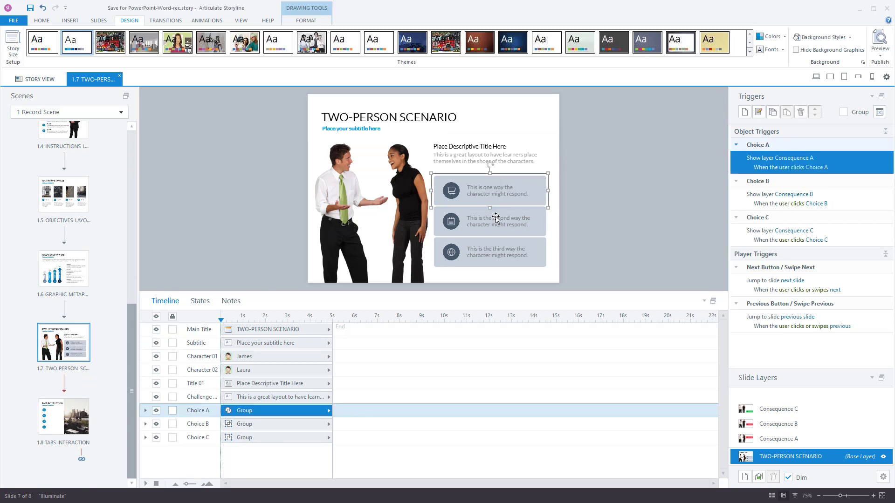
left_click(762, 435)
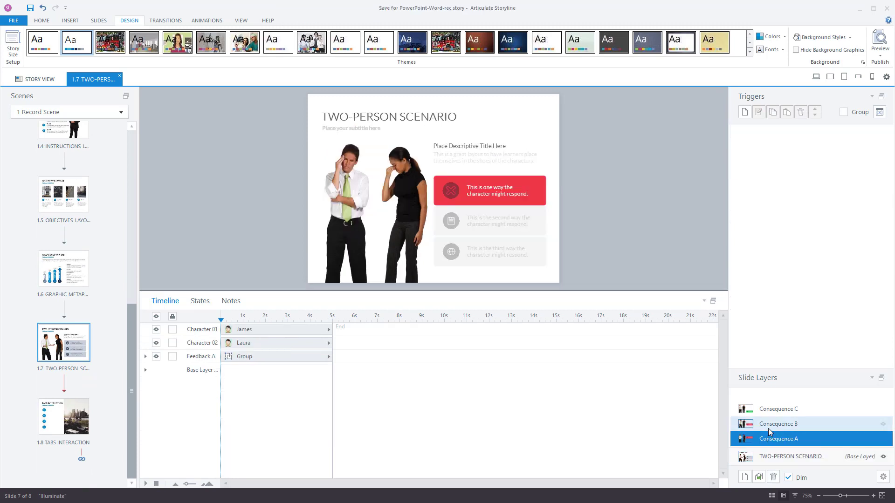
left_click(770, 425)
left_click(776, 412)
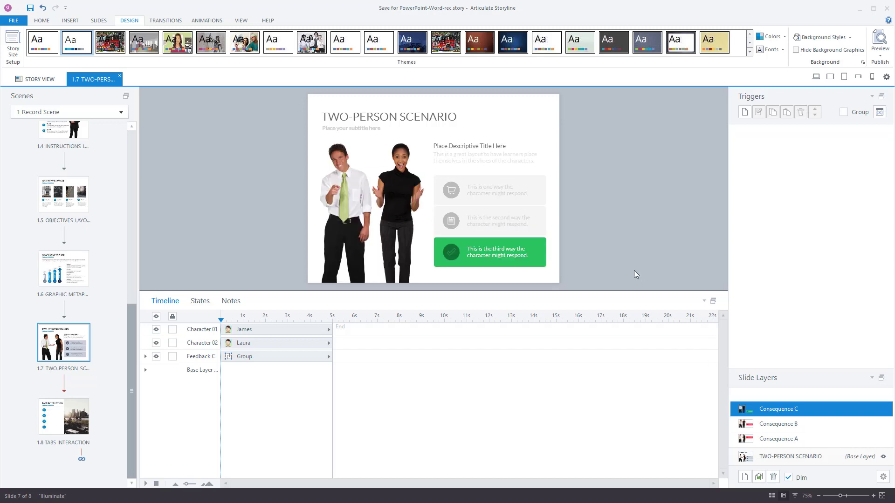
left_click(803, 461)
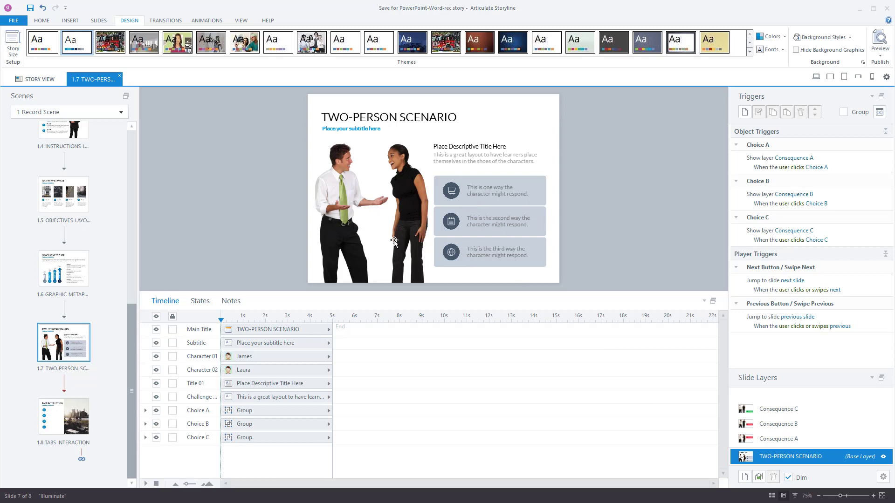
left_click(782, 439)
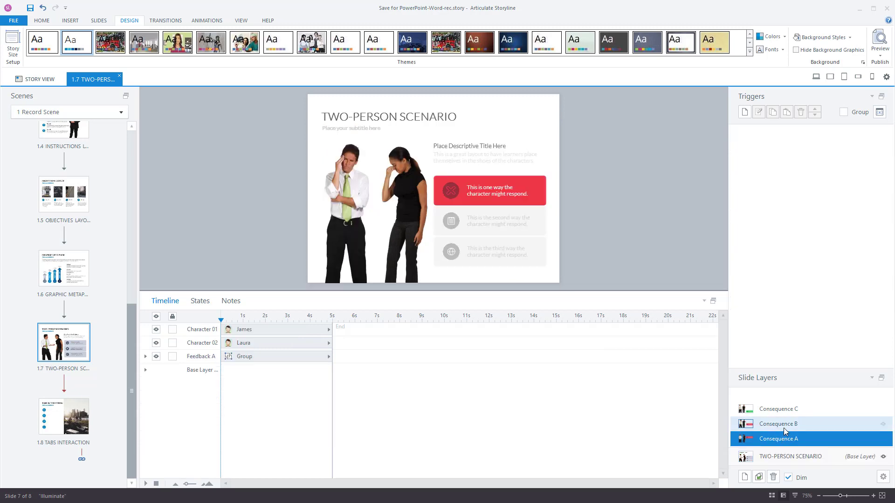
left_click(784, 426)
left_click(785, 412)
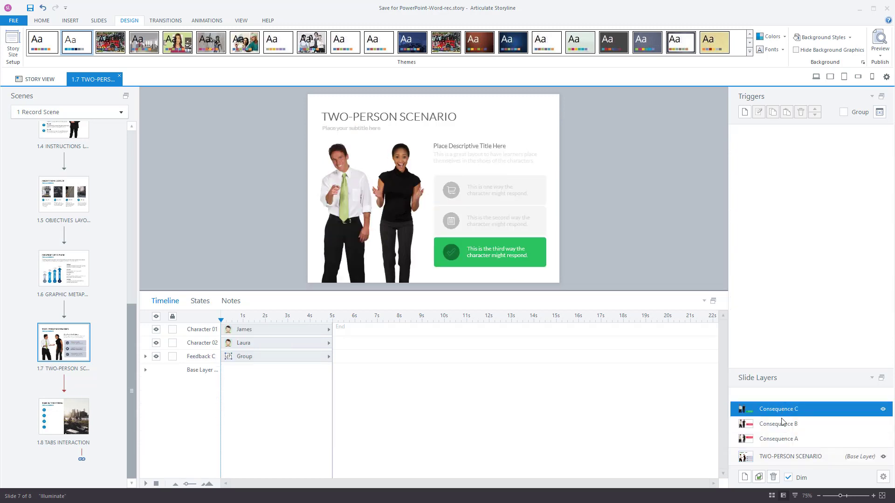
left_click(790, 454)
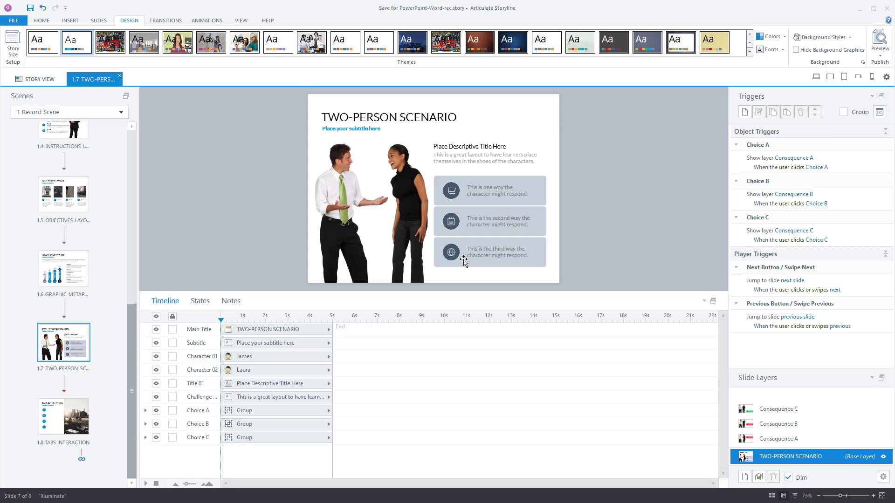
Step: Open the publish settings for Word output and set the screenshot size to Large
scroll(128, 253, "up", 5)
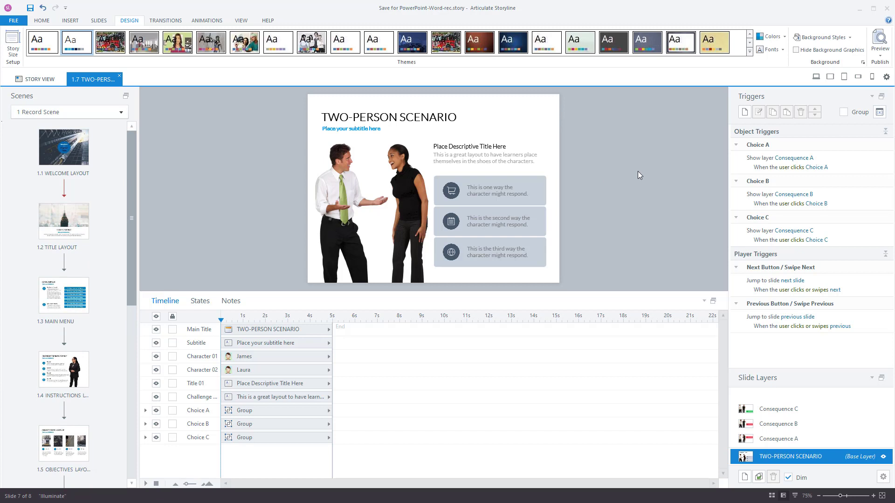
left_click(37, 22)
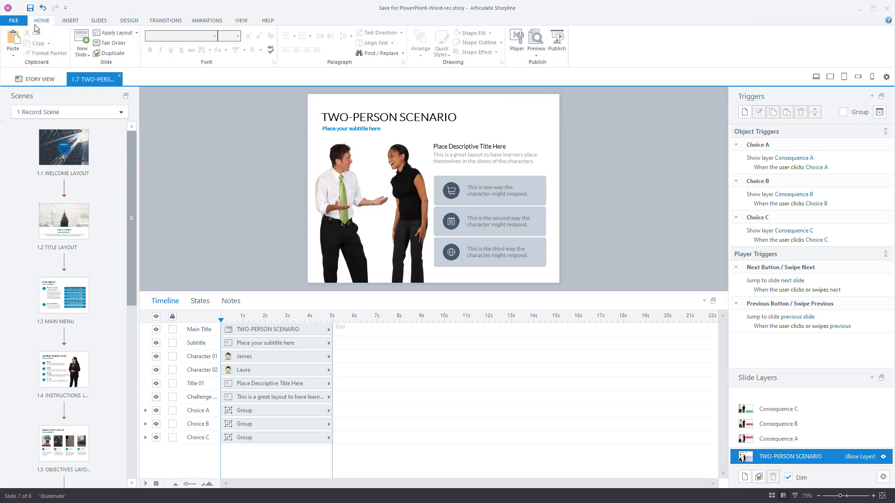
left_click(557, 46)
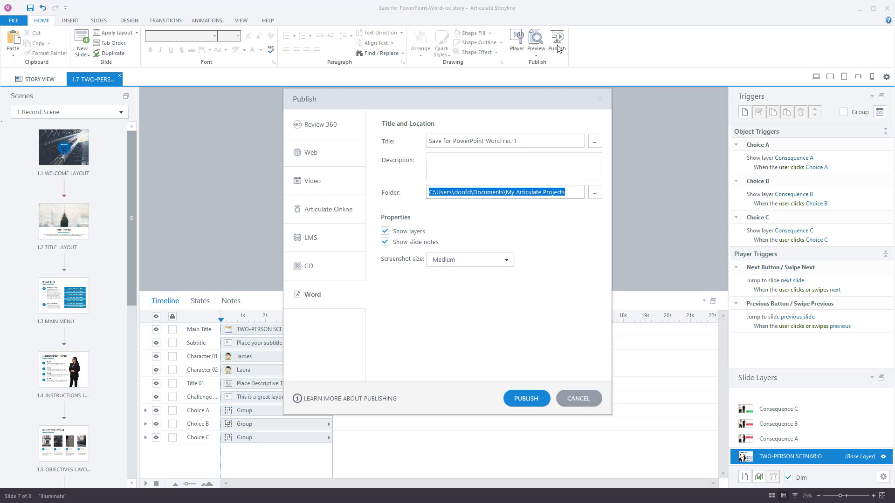
left_click(308, 302)
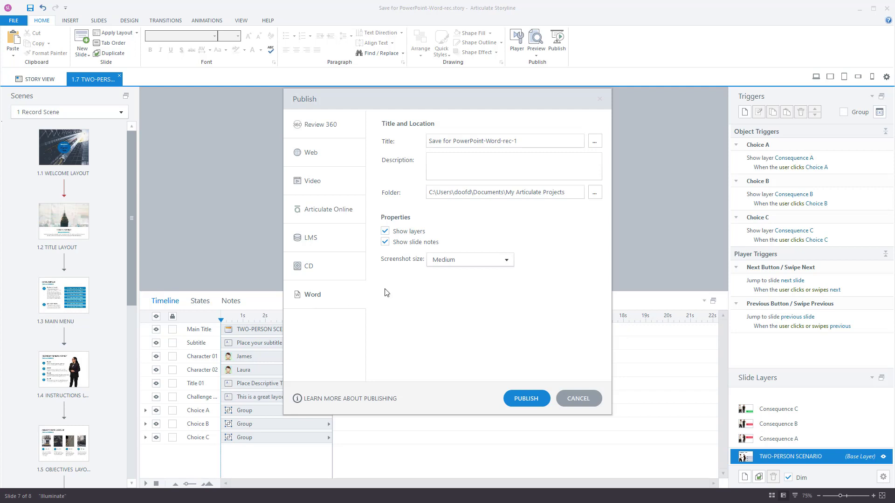
key("ctrl")
key("ctrl")
key("ctrl")
left_click(506, 260)
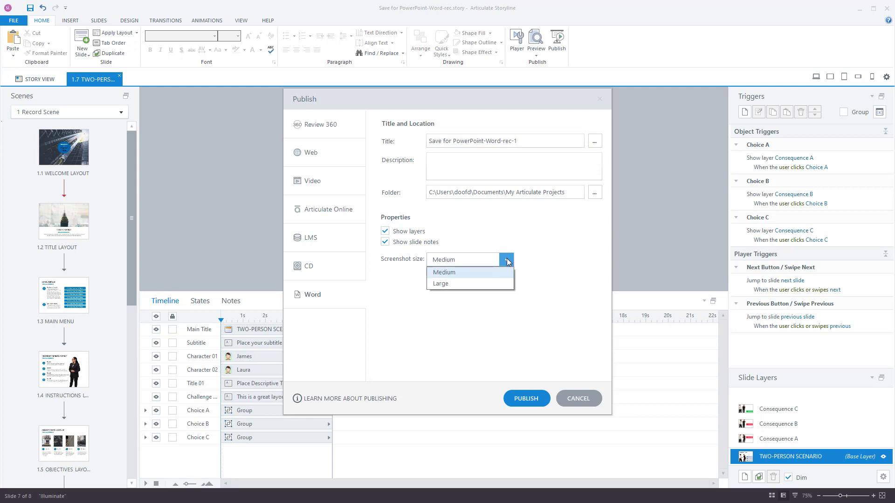
left_click(448, 285)
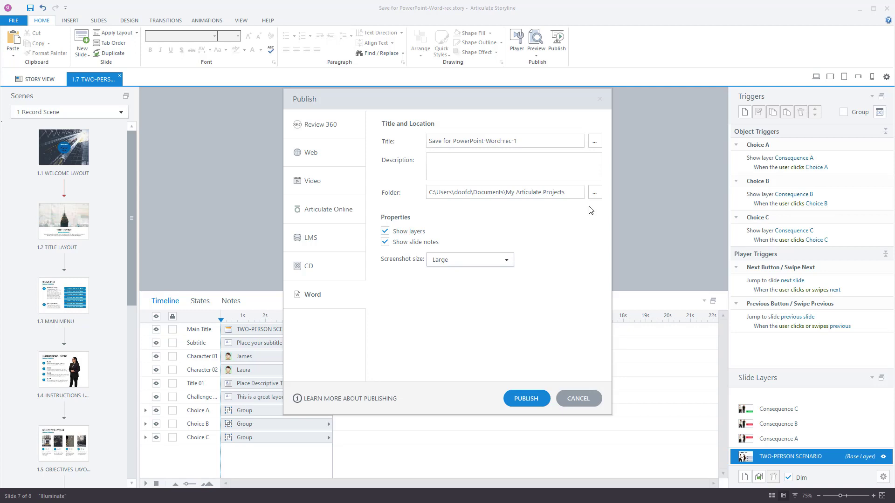
Step: Set the publish destination to the Word folder inside Save for PPT on the Desktop, and publish the course
left_click(594, 192)
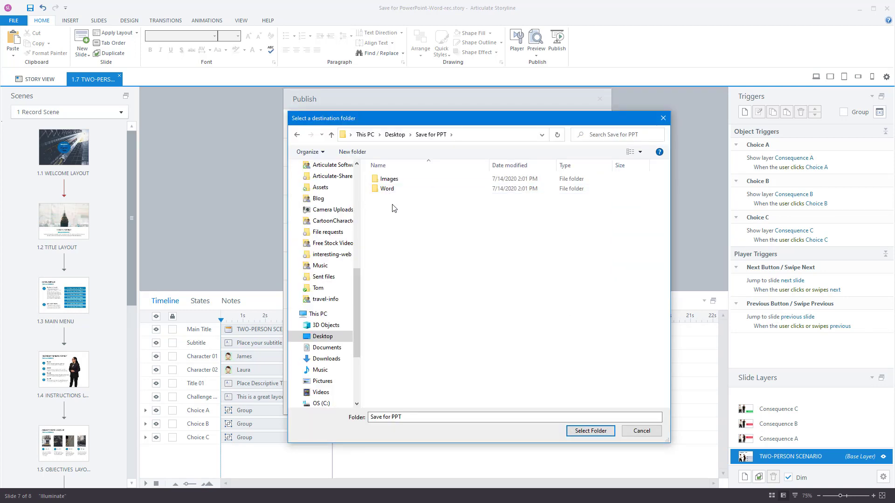
double_click(390, 191)
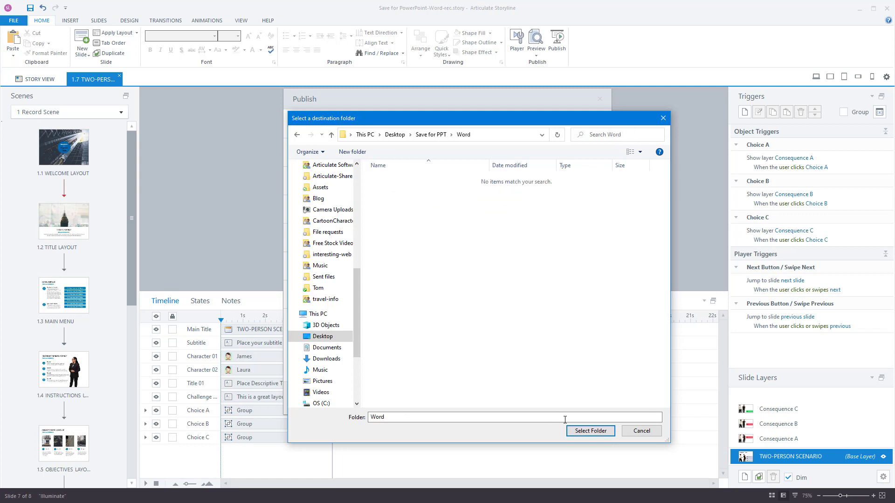
left_click(596, 430)
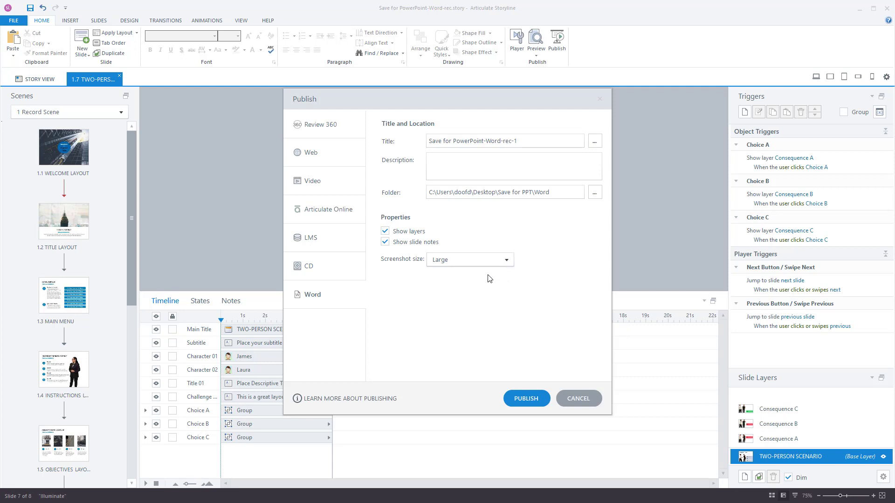
left_click(526, 399)
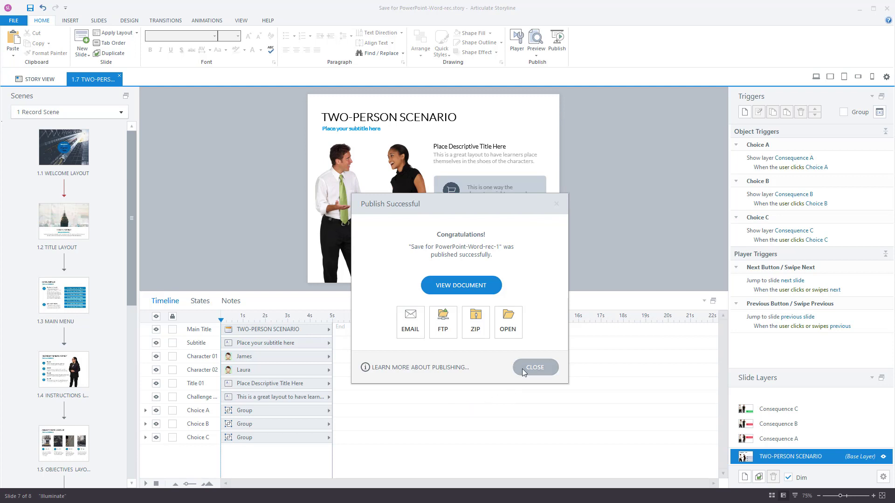
Step: Open the published document in Word and examine its slide pages through 1.5 Objectives Layout, including the options for that slide's picture
left_click(462, 287)
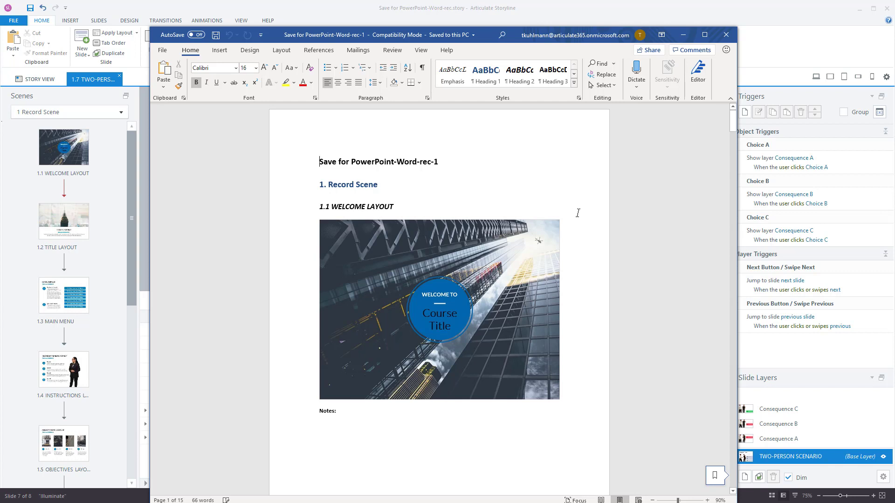
scroll(466, 168, "down", 5)
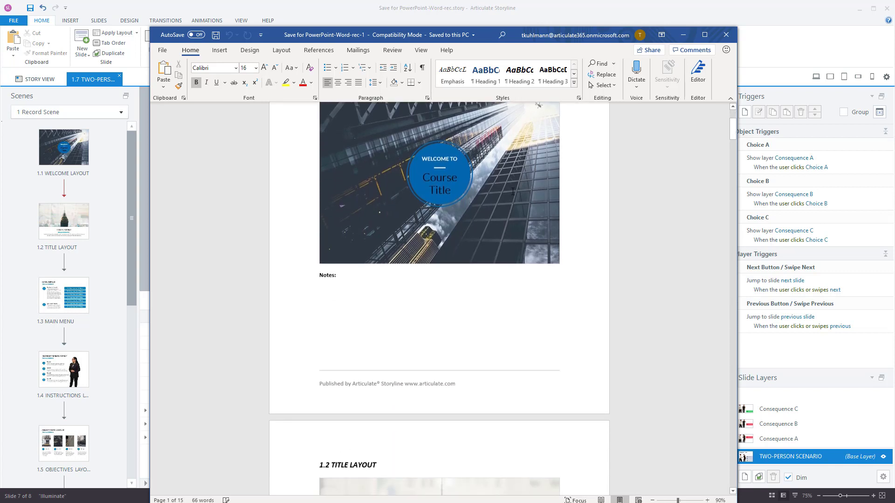
scroll(513, 191, "down", 15)
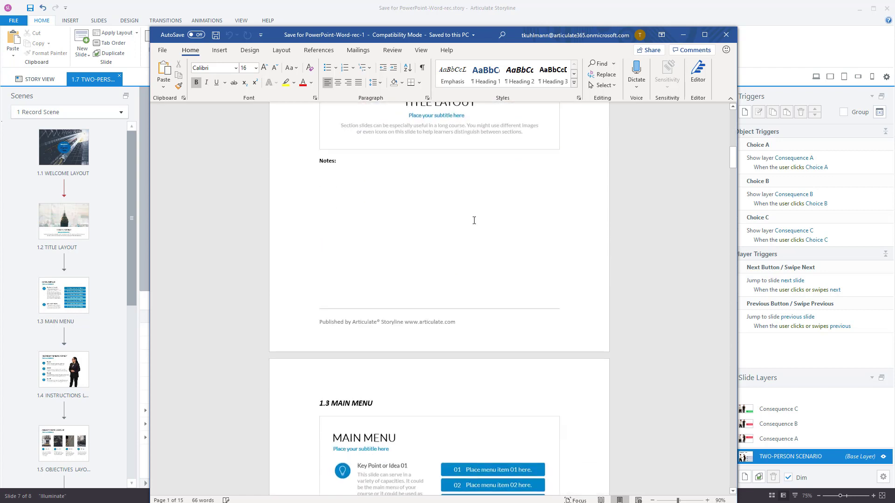
scroll(474, 220, "down", 1)
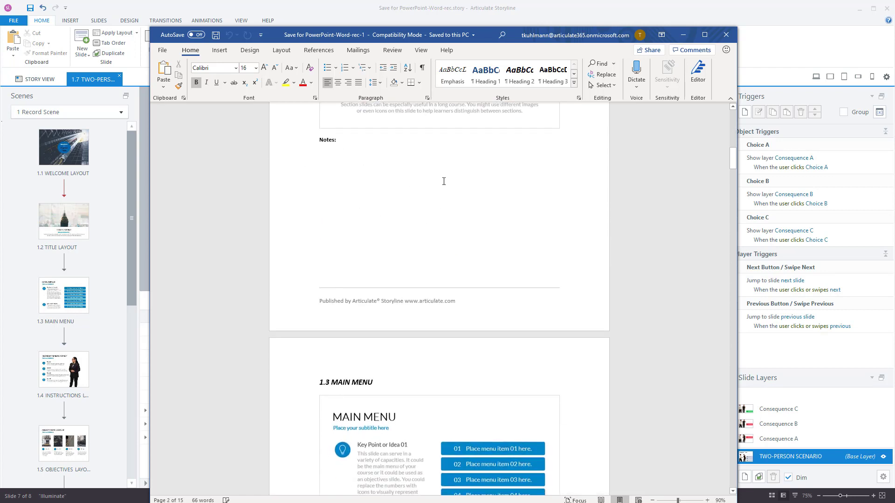
scroll(554, 224, "down", 20)
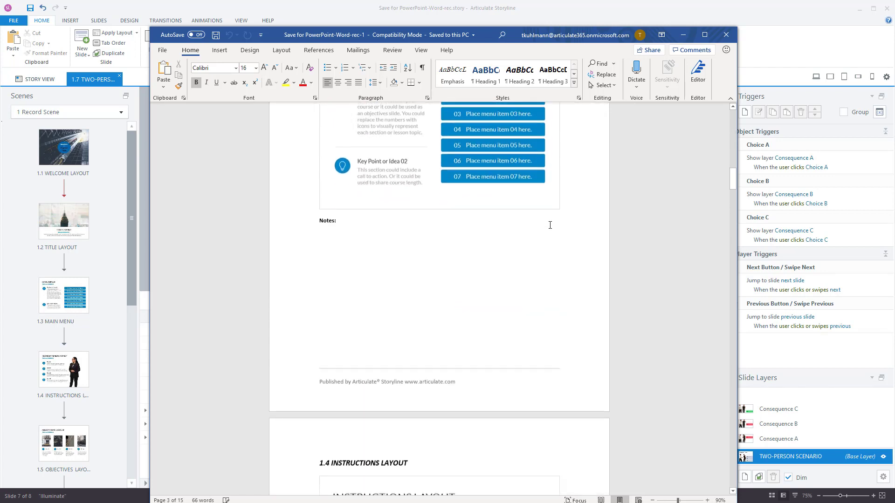
scroll(547, 231, "down", 20)
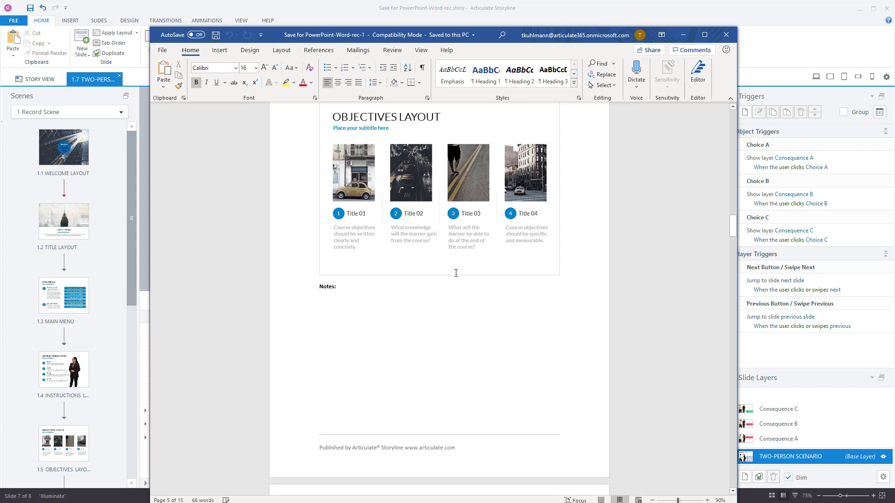
scroll(477, 187, "up", 3)
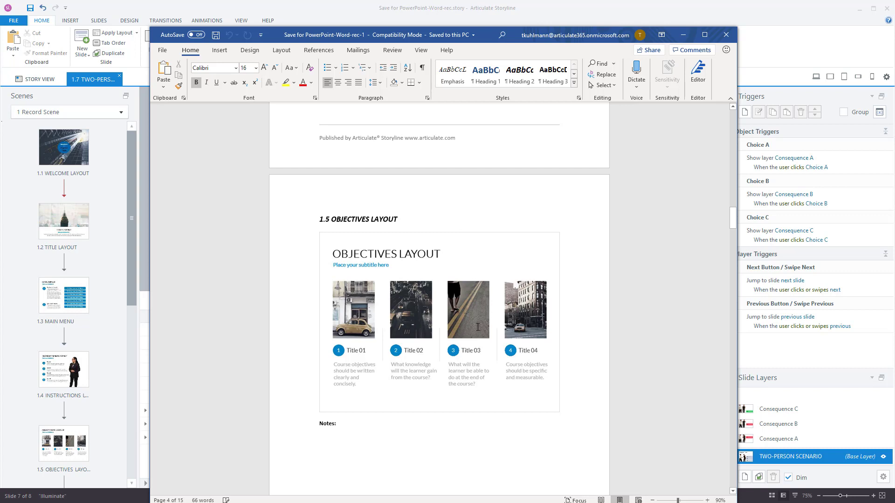
right_click(472, 287)
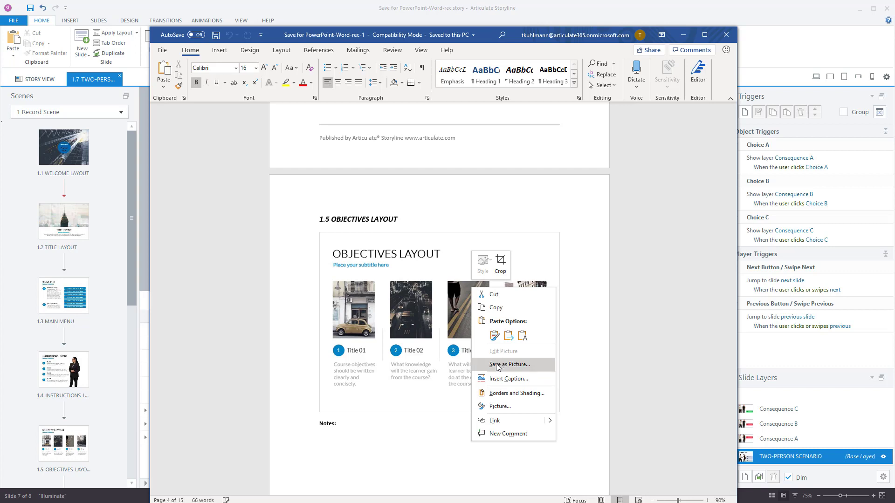
key("Escape")
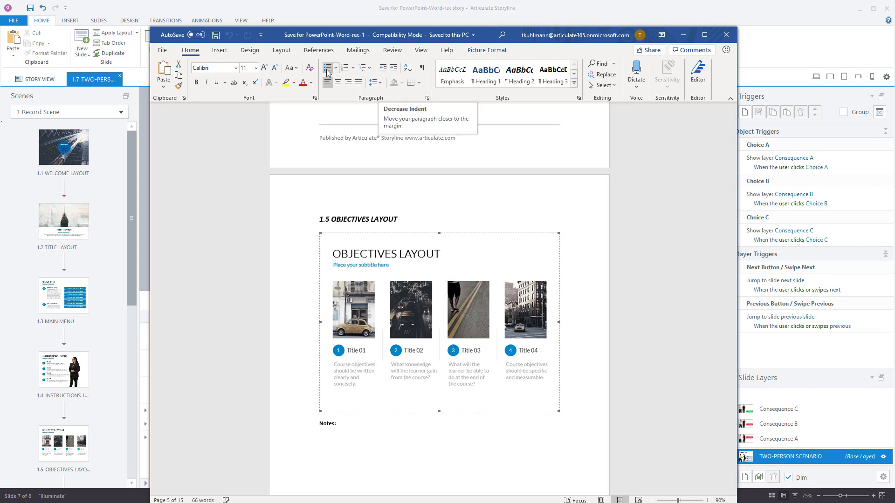
Step: Save the document as a Word Document (*.docx) in the Storyline output folder, and open that folder in File Explorer
left_click(163, 51)
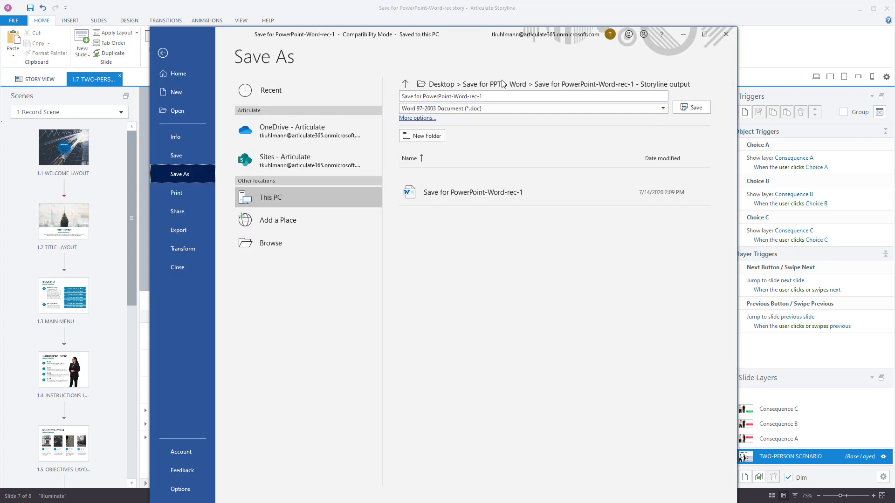
left_click(471, 113)
left_click(661, 110)
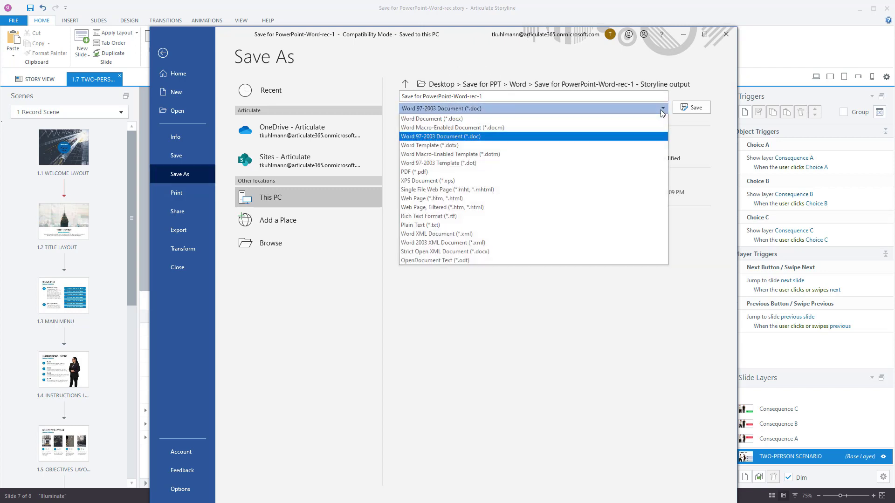
left_click(466, 119)
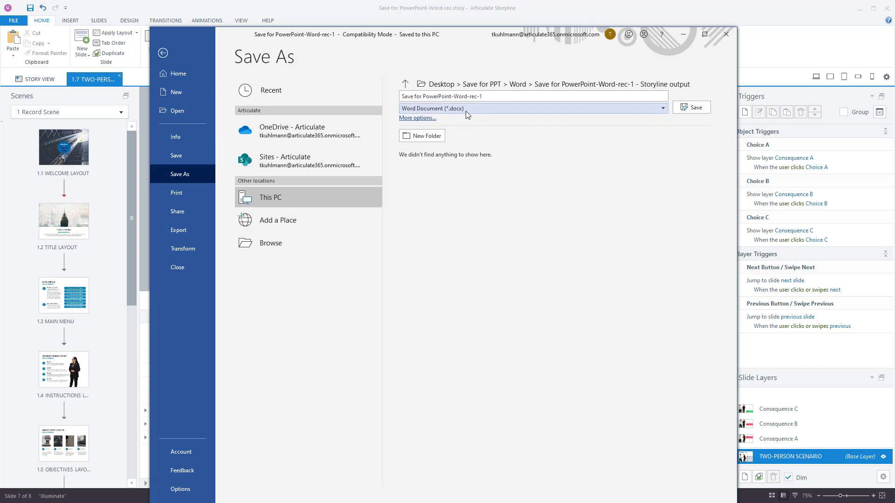
left_click(687, 108)
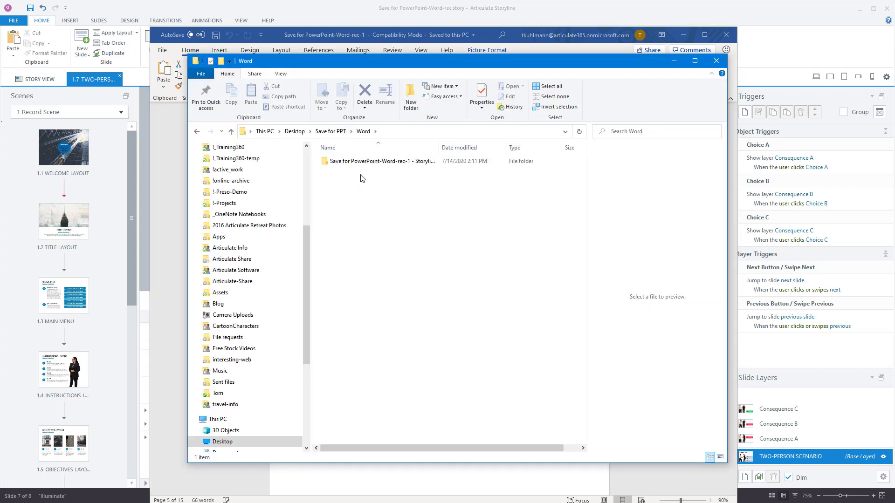
double_click(345, 161)
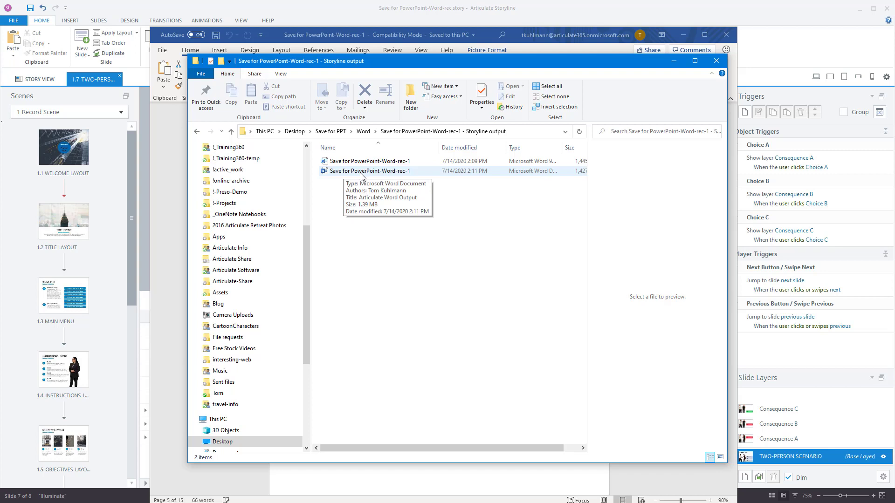
Step: Try to extract the .docx file with 7-Zip into a folder named Save for PowerPoint-Word-rec-1
left_click(355, 173)
right_click(355, 172)
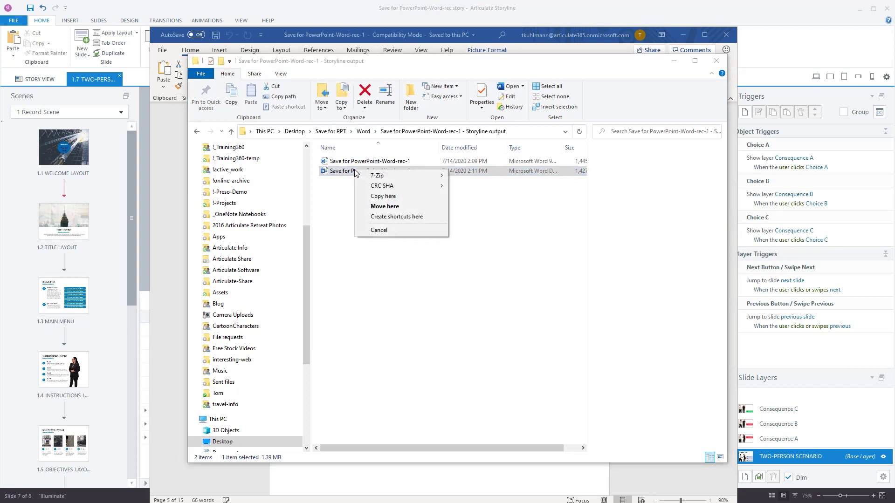
mouse_move(377, 176)
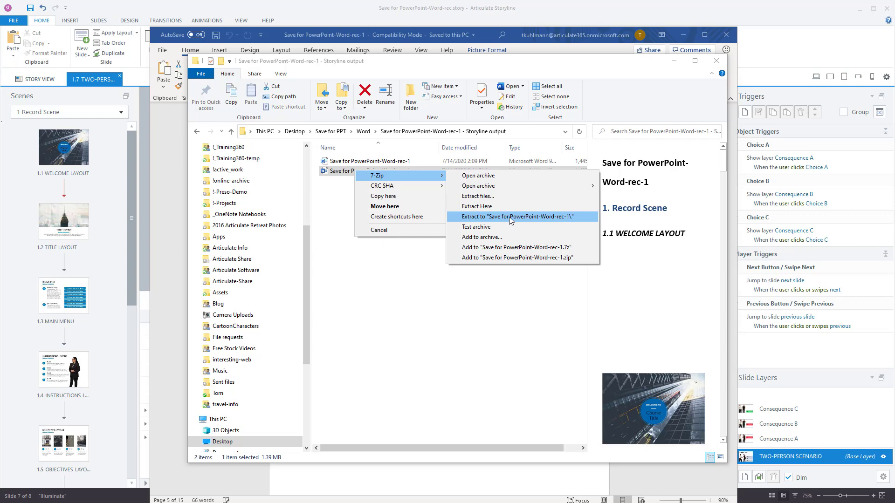
left_click(509, 217)
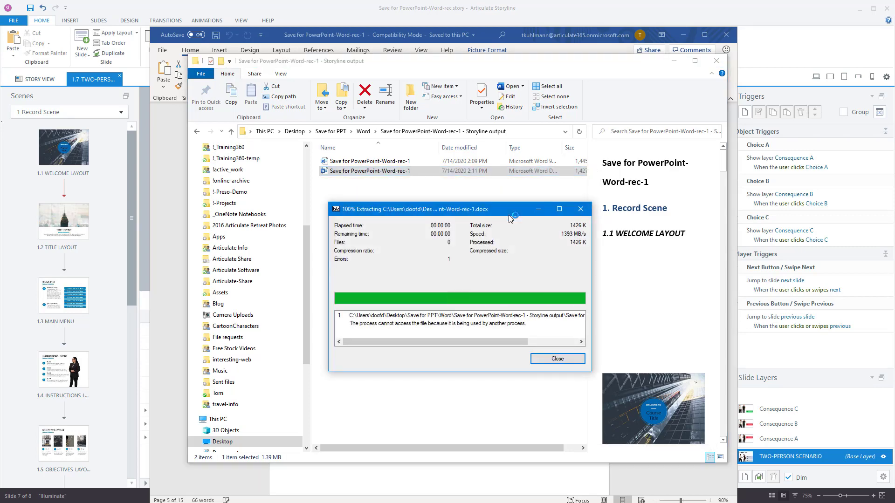
left_click(548, 361)
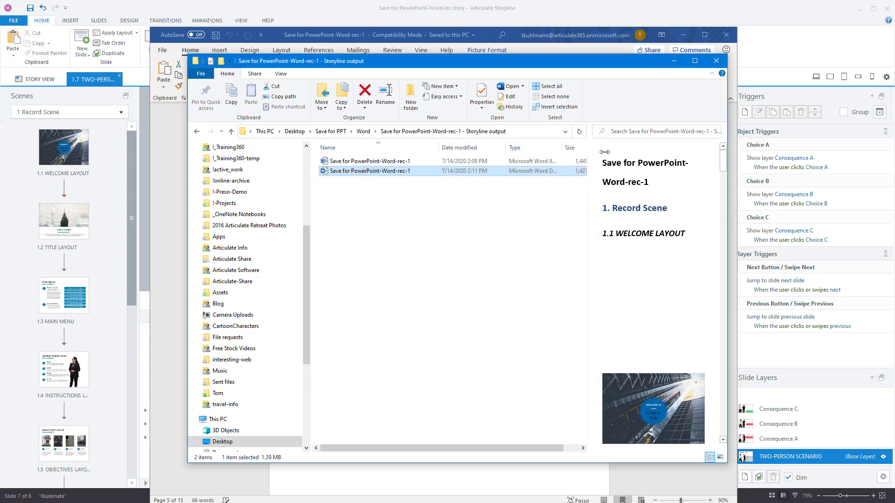
Step: Close the document in Word and extract the .docx file with 7-Zip to the folder Save for PowerPoint-Word-rec-1
left_click(728, 36)
left_click(728, 36)
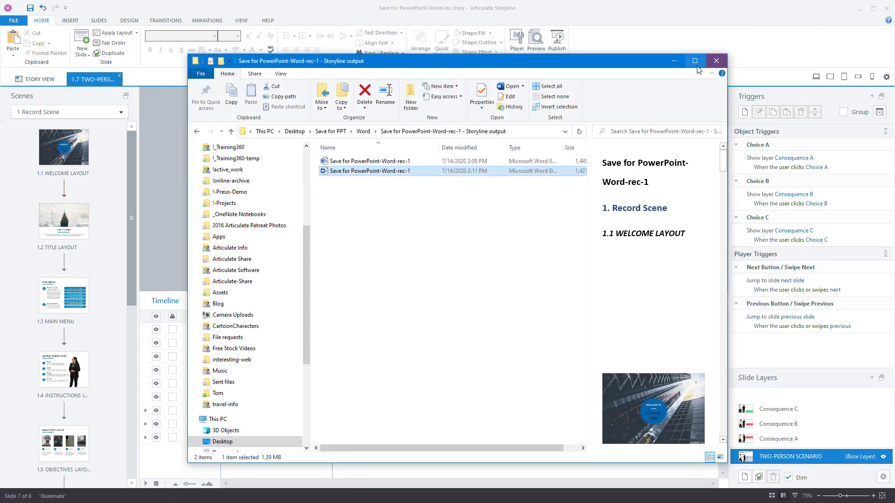
right_click(364, 175)
mouse_move(407, 233)
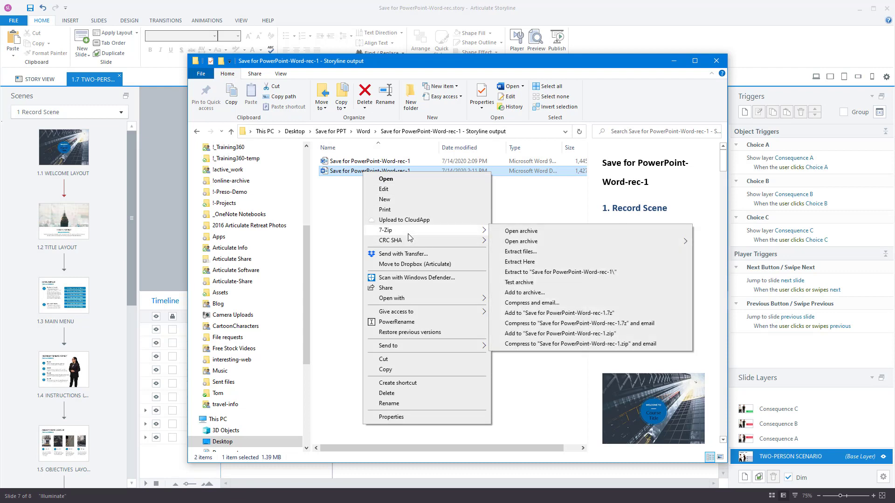
left_click(542, 272)
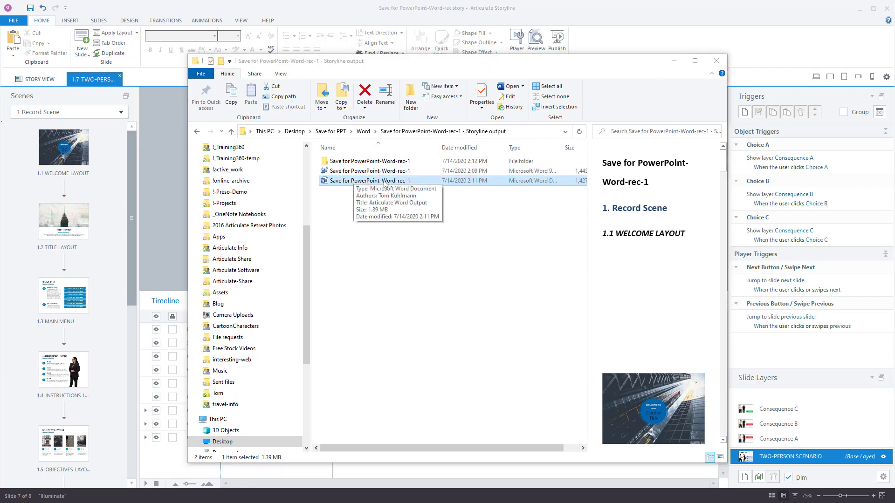
Step: Open the media folder inside the extracted document's word folder
double_click(363, 163)
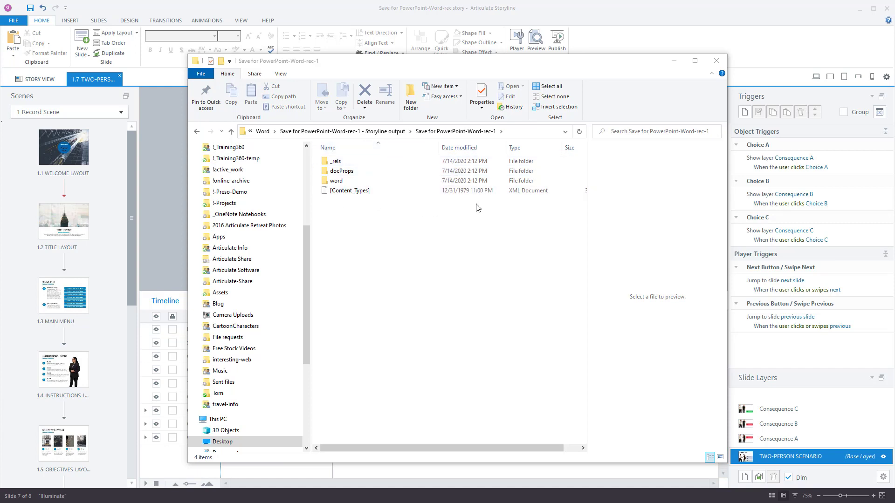
left_click(337, 181)
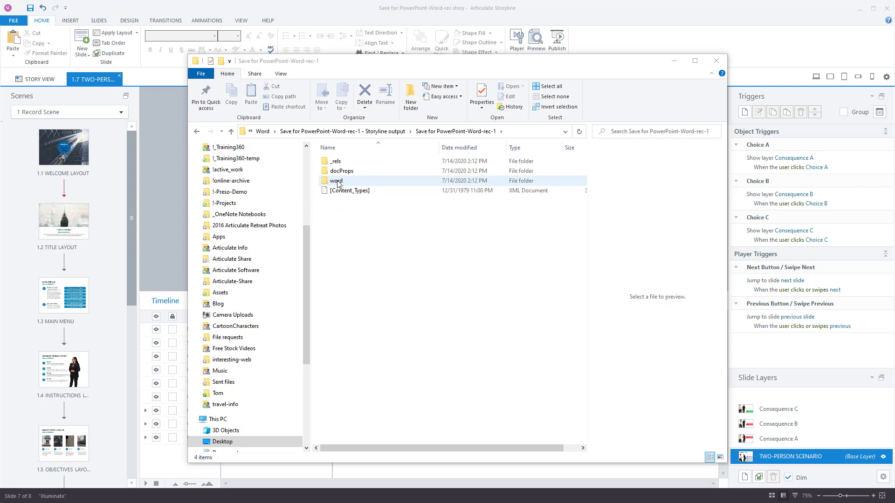
double_click(337, 182)
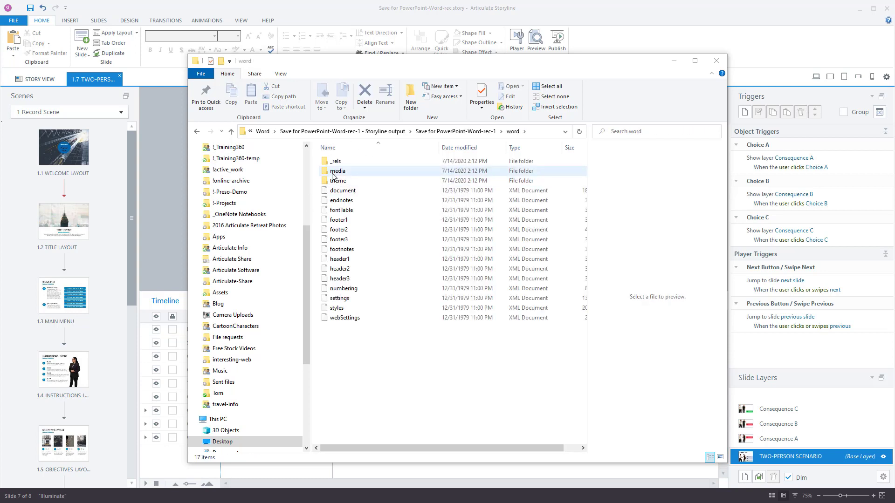
double_click(332, 176)
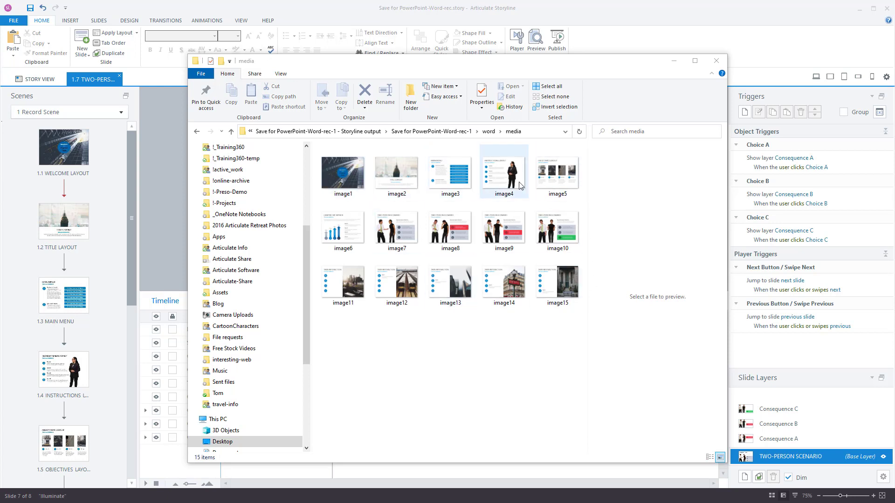
Step: Copy image1 through image15 from the media folder, and go to the first folder inside Save for PPT
left_click(350, 181)
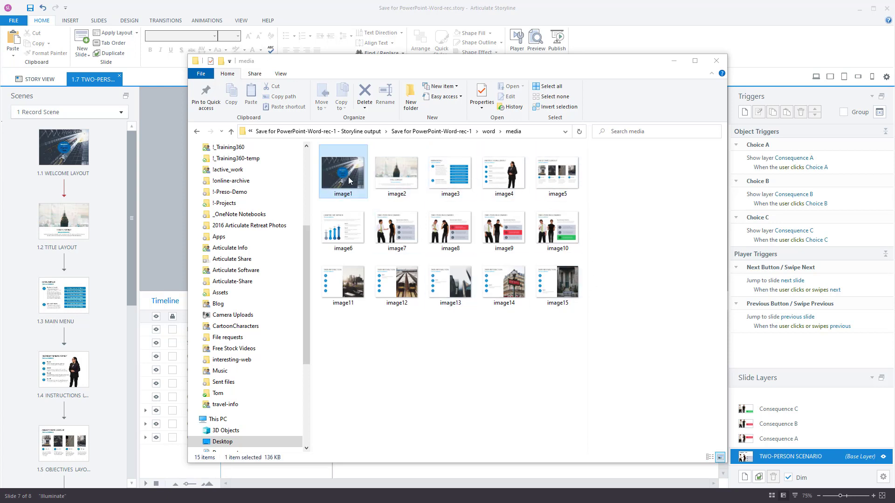
left_click(553, 291, "shift")
key("ctrl+c")
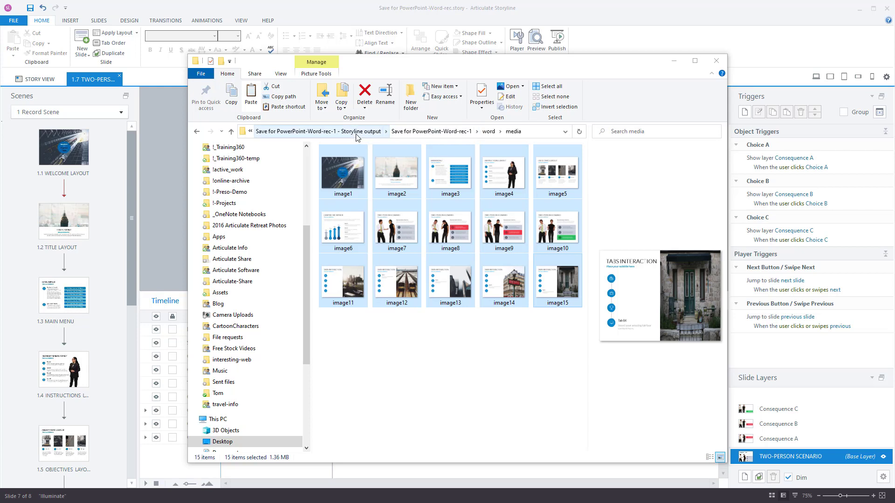
left_click(375, 135)
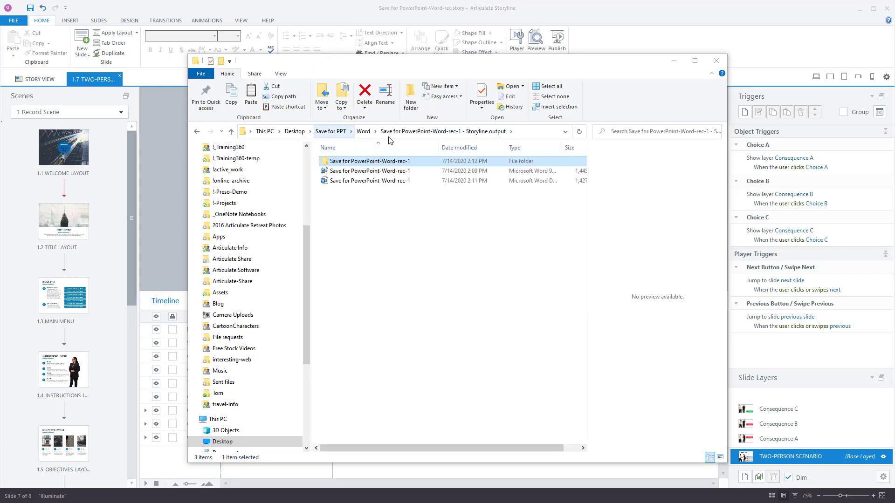
left_click(364, 132)
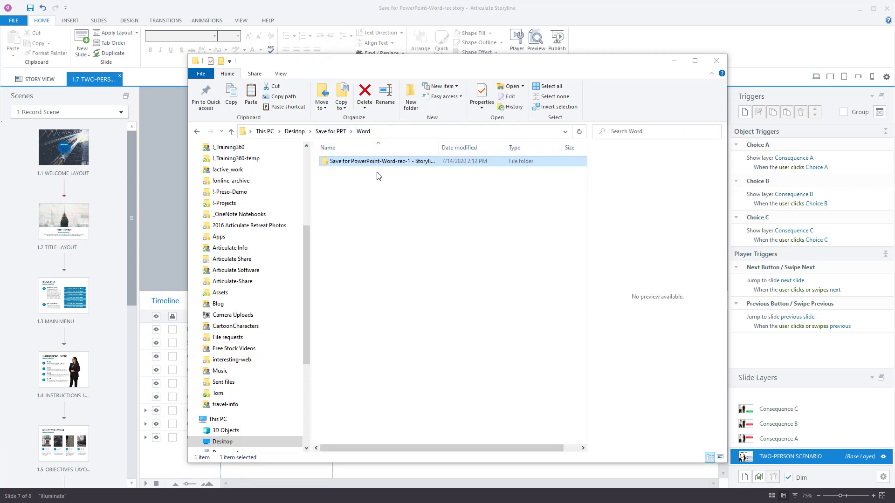
left_click(330, 131)
double_click(338, 161)
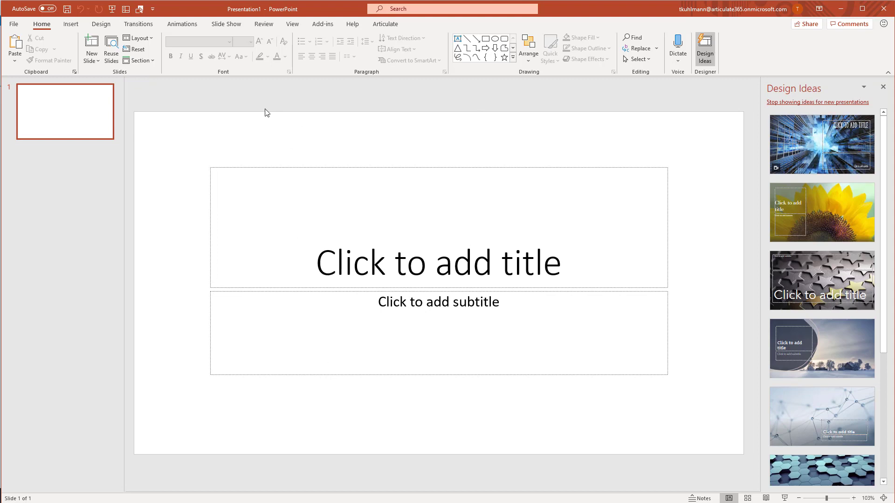
Step: Switch to PowerPoint and start creating a photo album from the blank presentation
left_click(71, 24)
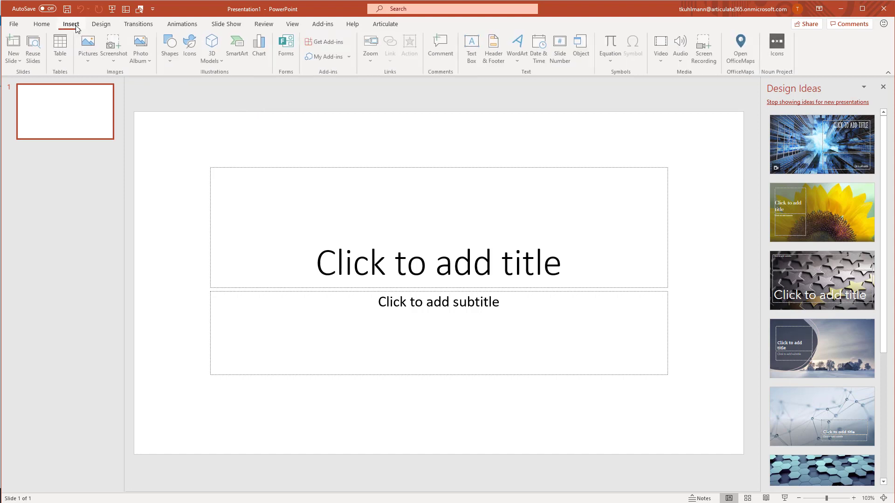
left_click(147, 65)
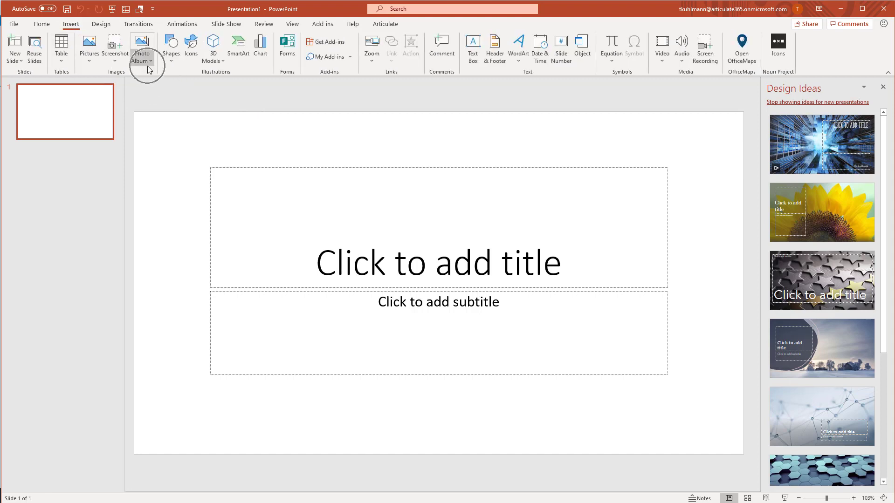